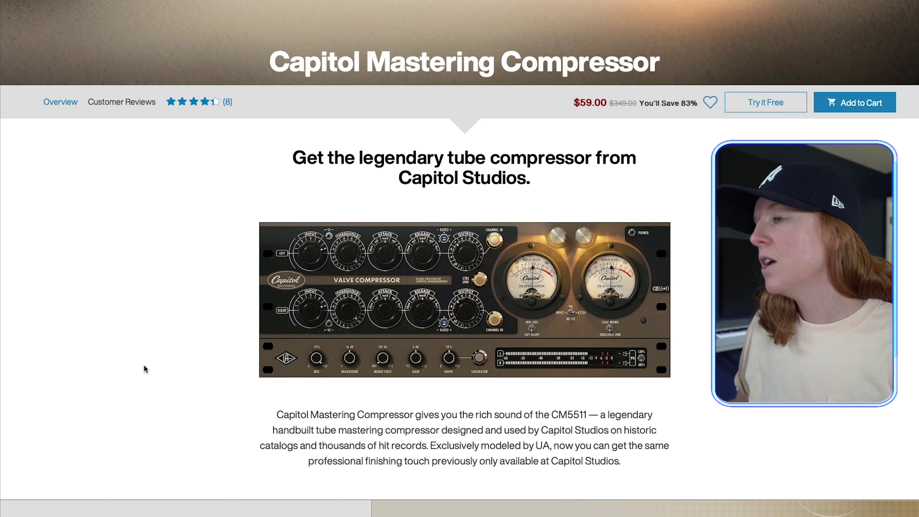
Scroll the Capitol Mastering Compressor page past its feature sections down to Customer Reviews
scroll(148, 371, "down", 1)
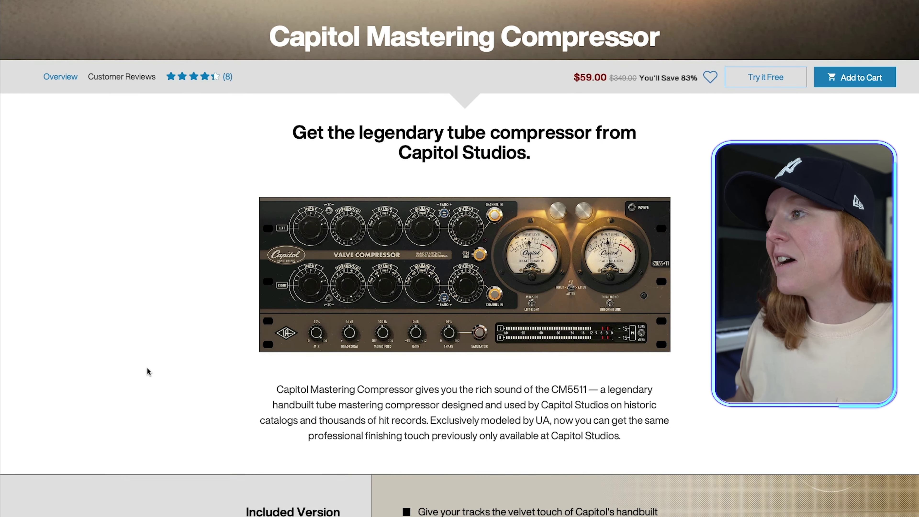
scroll(185, 400, "down", 3)
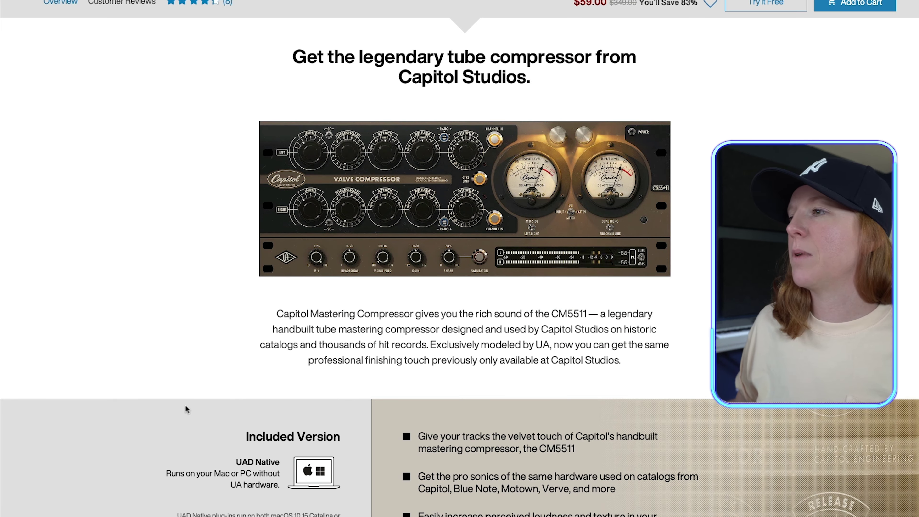
scroll(186, 403, "down", 3)
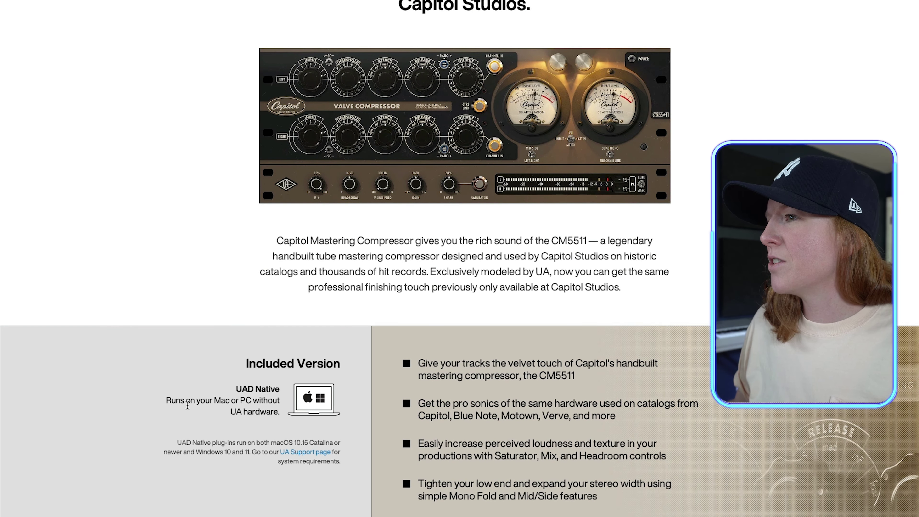
scroll(188, 405, "down", 15)
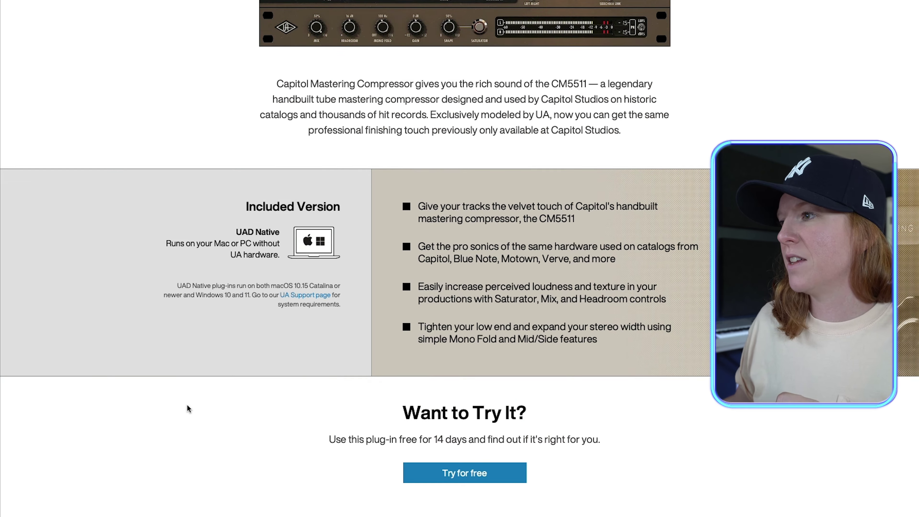
scroll(186, 404, "down", 10)
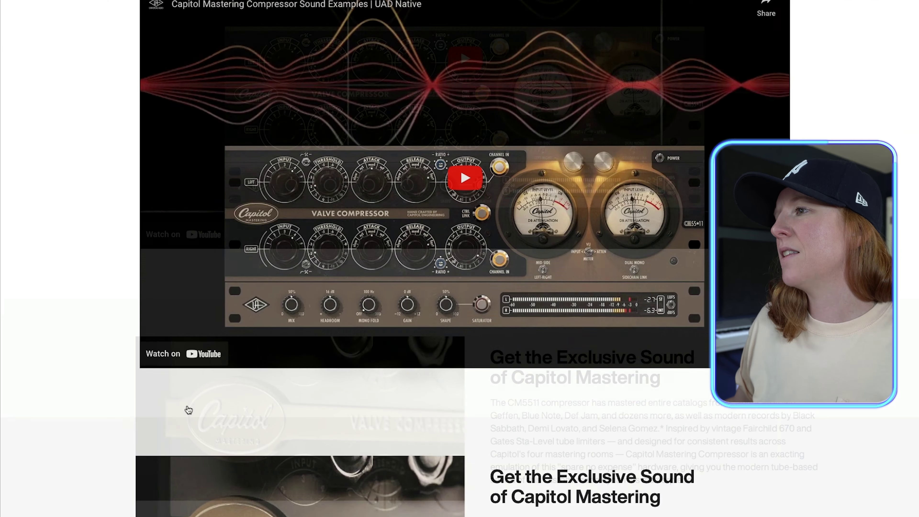
scroll(186, 404, "down", 2)
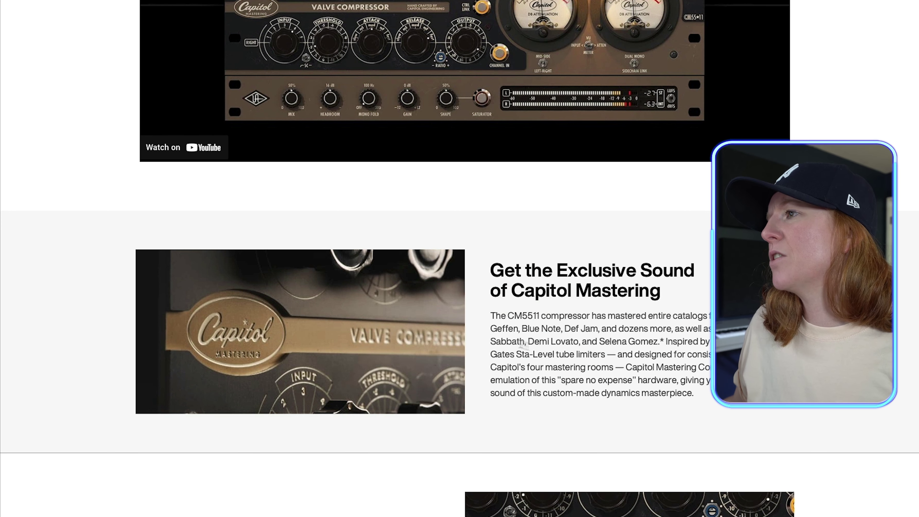
scroll(523, 343, "down", 5)
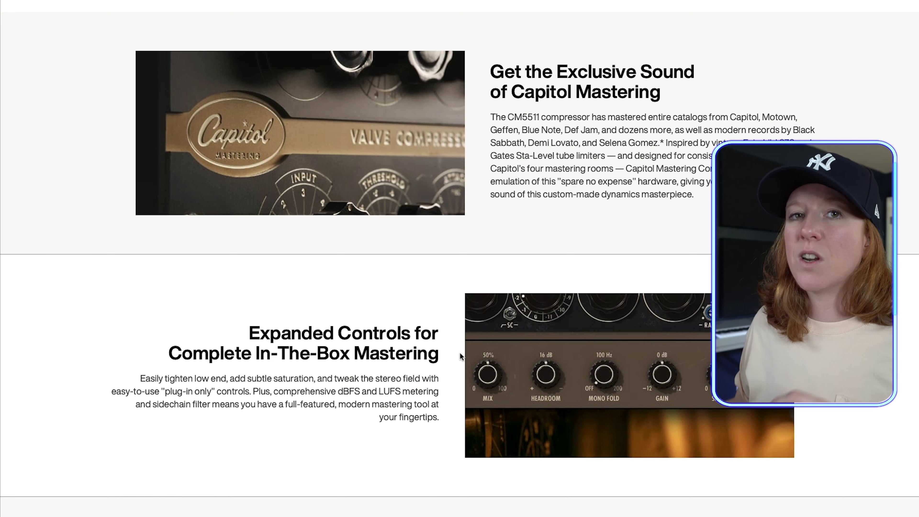
scroll(459, 355, "down", 2)
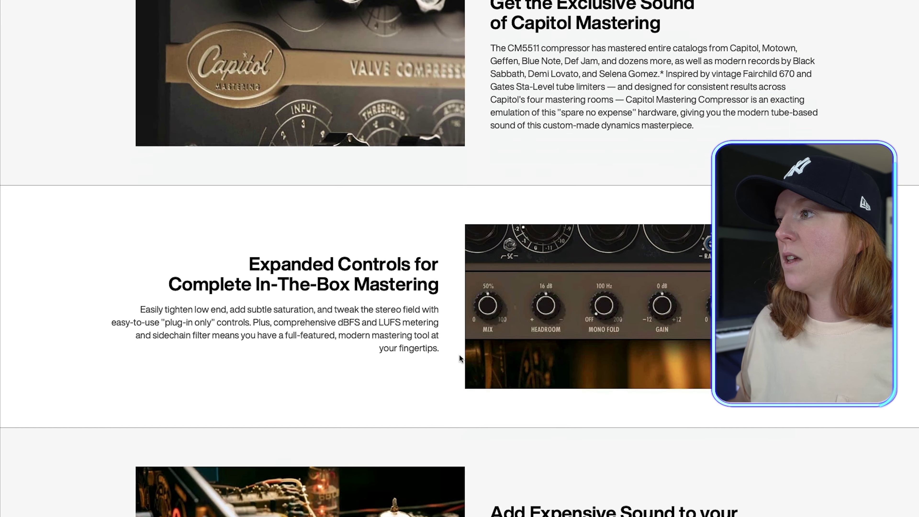
scroll(460, 353, "down", 1)
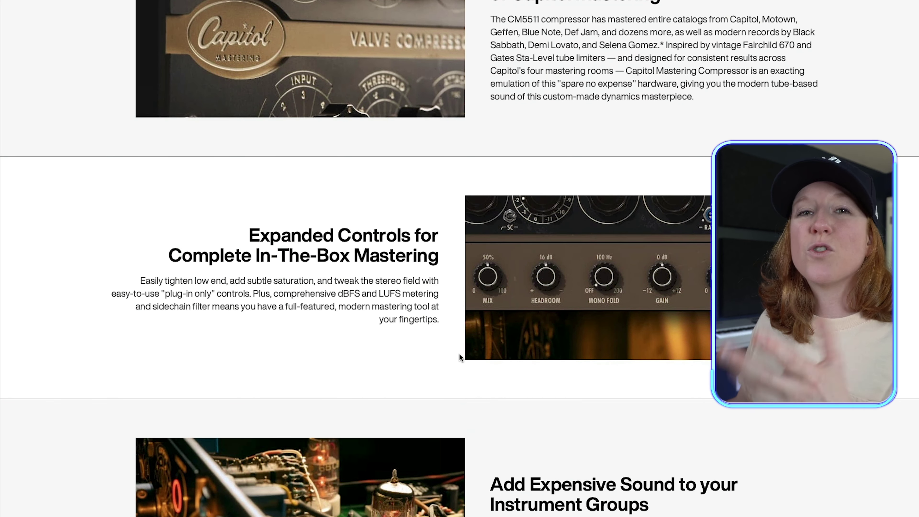
scroll(459, 355, "down", 8)
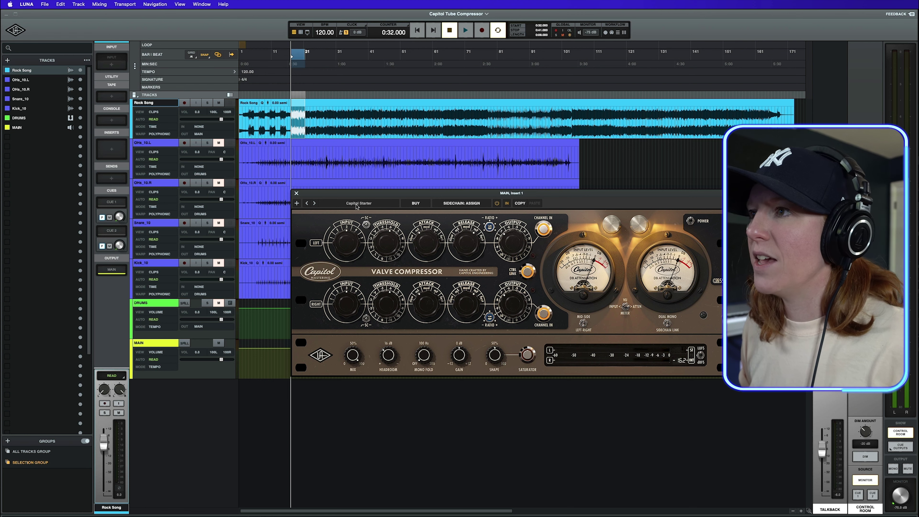
Load the Default preset on the MAIN bus Capitol Valve Compressor and move its window up-left
left_click(362, 203)
key("d")
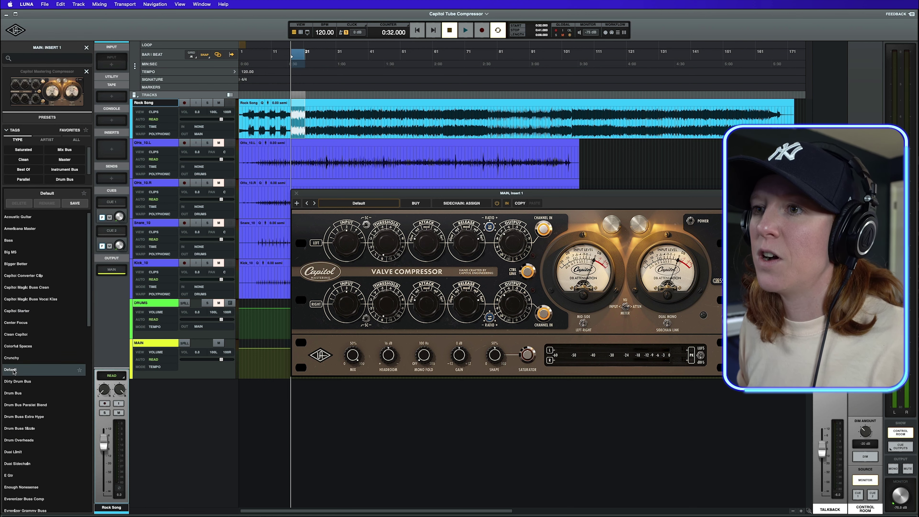
left_click_drag(374, 196, 325, 185)
Play the song and A/B the compressor against bypass three times, leaving it enabled
key("space")
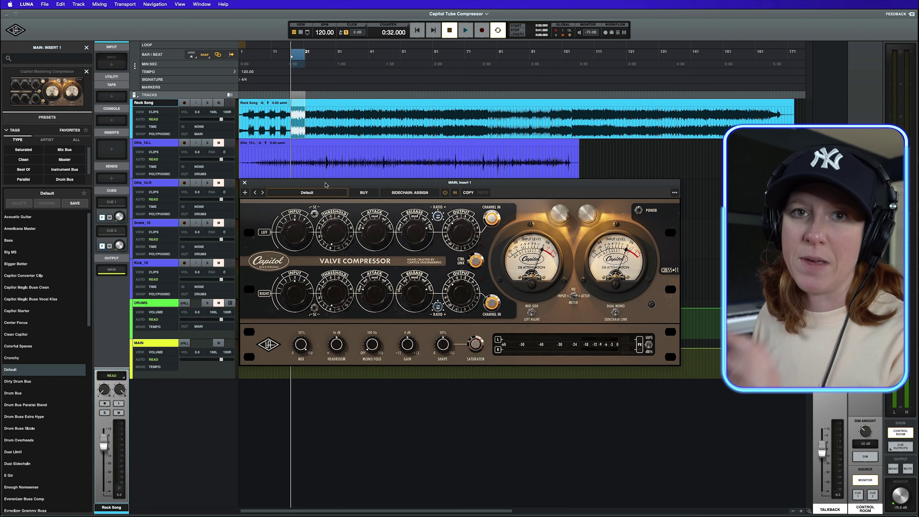
left_click(445, 193)
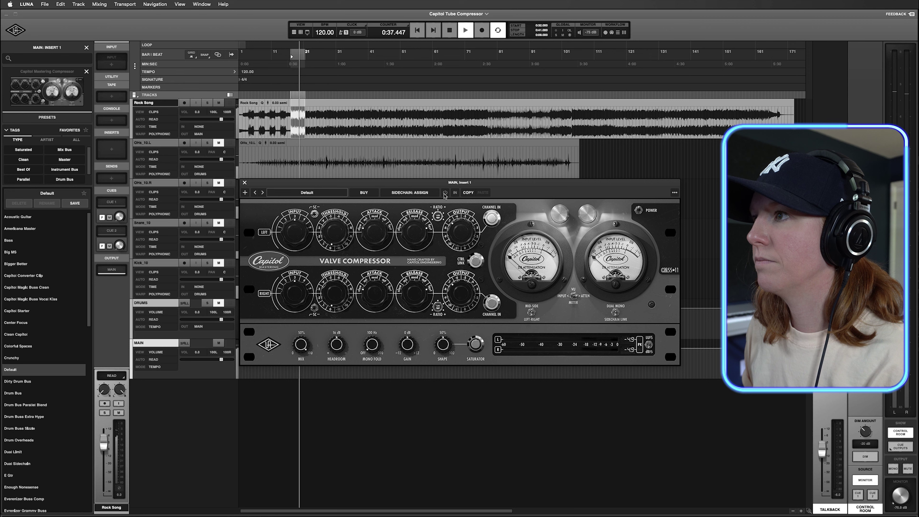
left_click(445, 194)
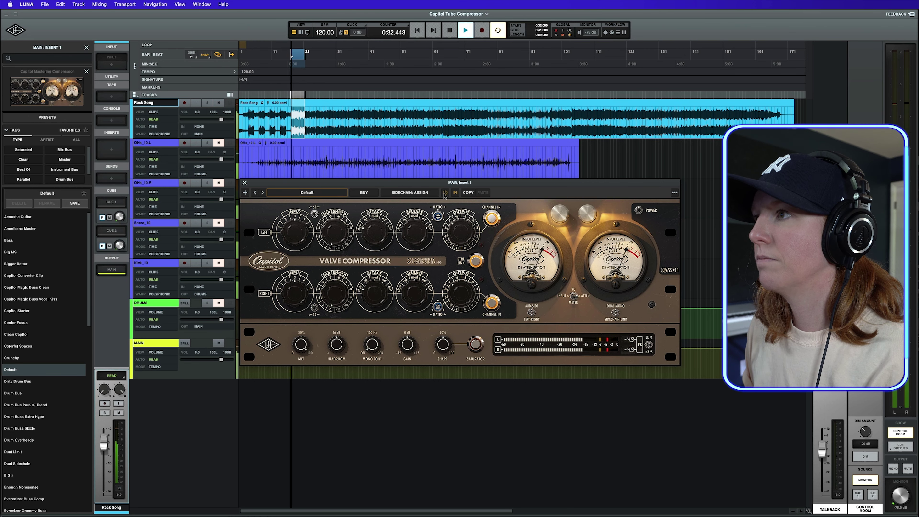
left_click(444, 193)
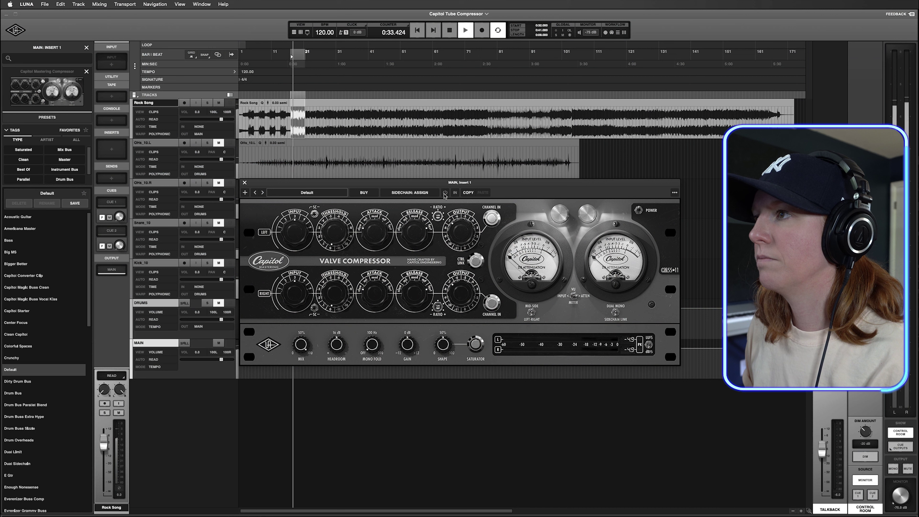
left_click(445, 194)
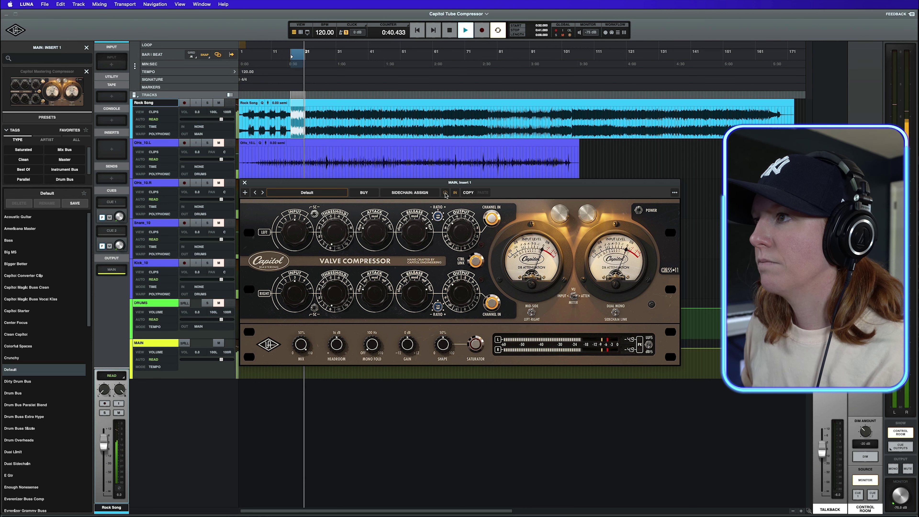
left_click(445, 194)
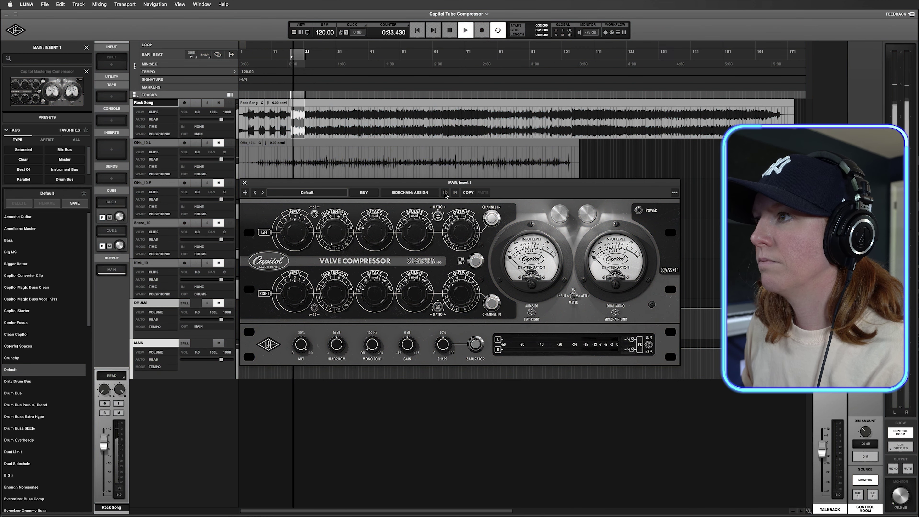
left_click(445, 194)
key("space")
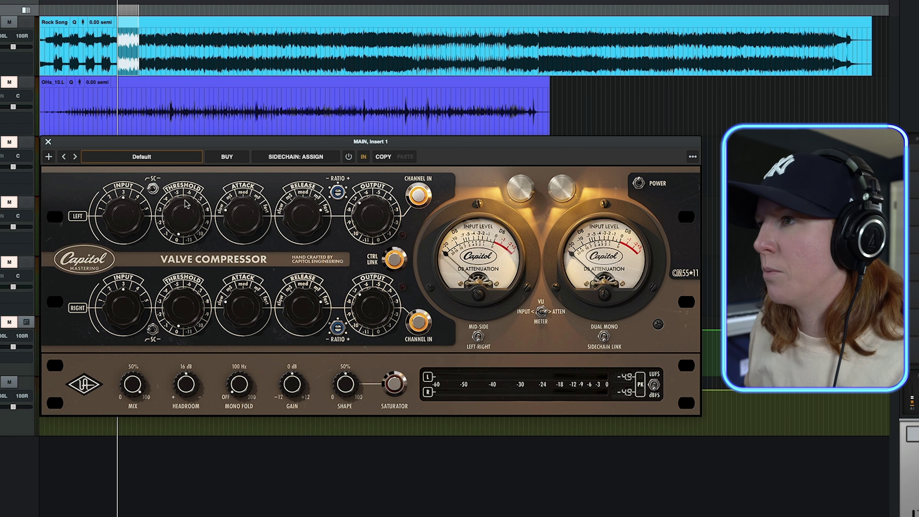
Turn both Attack settings toward med and sweep the linked Threshold down and back during playback
left_click_drag(236, 212, 238, 199)
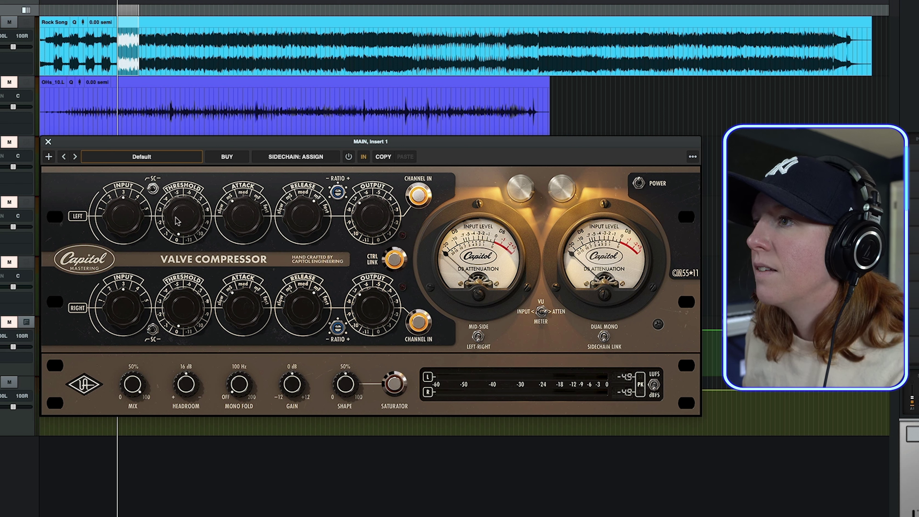
key("space")
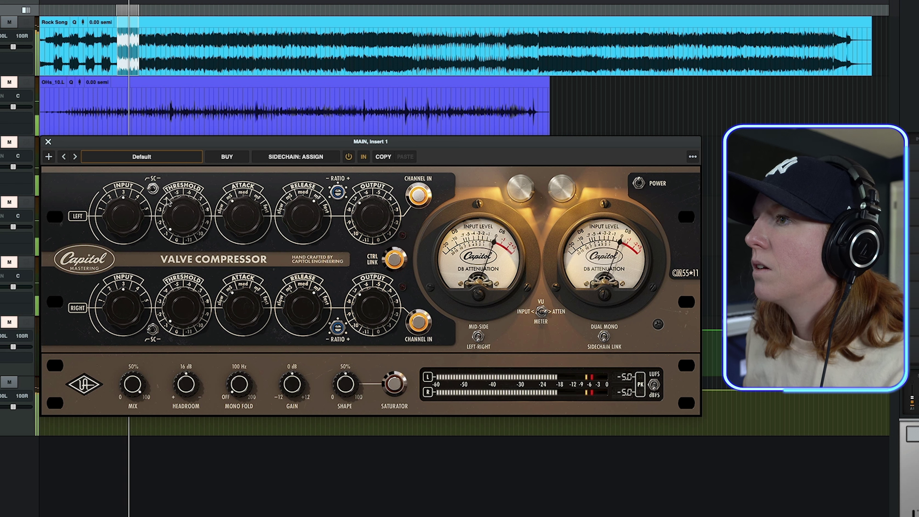
left_click_drag(168, 181, 170, 189)
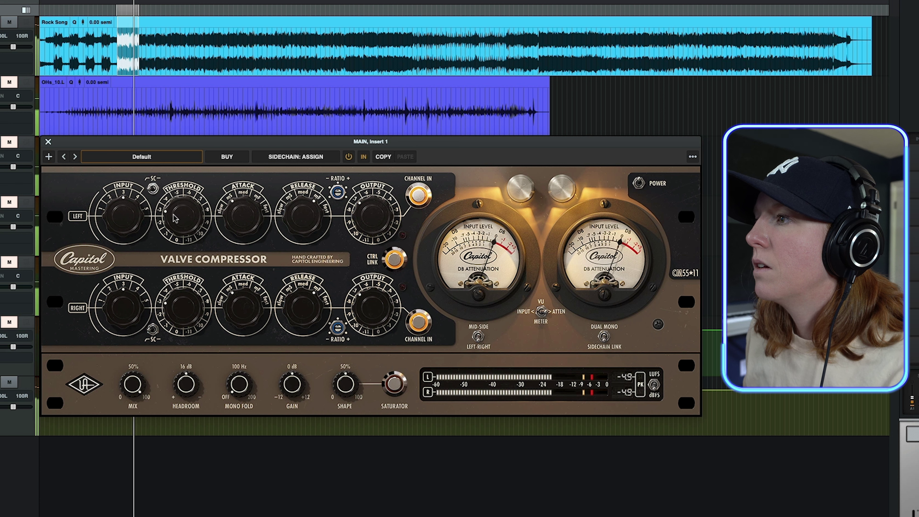
left_click_drag(175, 218, 177, 216)
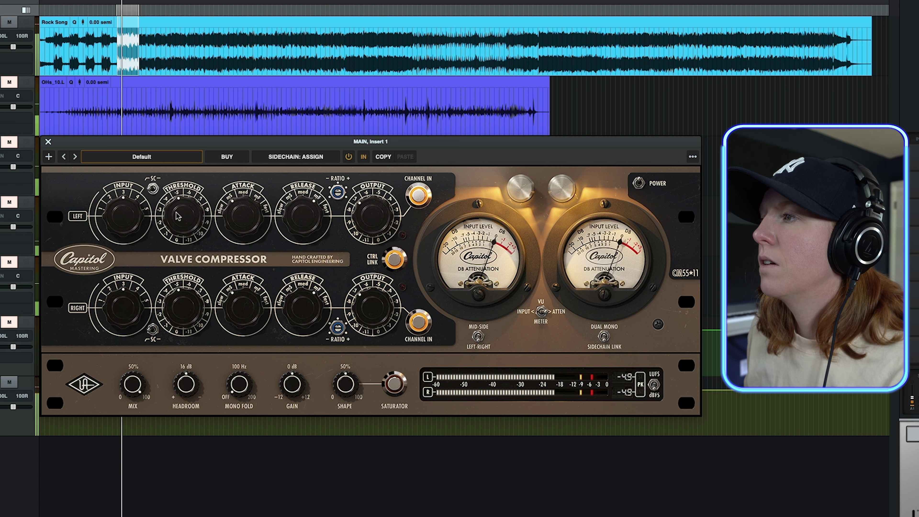
Compare against bypass, re-enable the compressor, readjust the linked Threshold, and restart playback
left_click(349, 157)
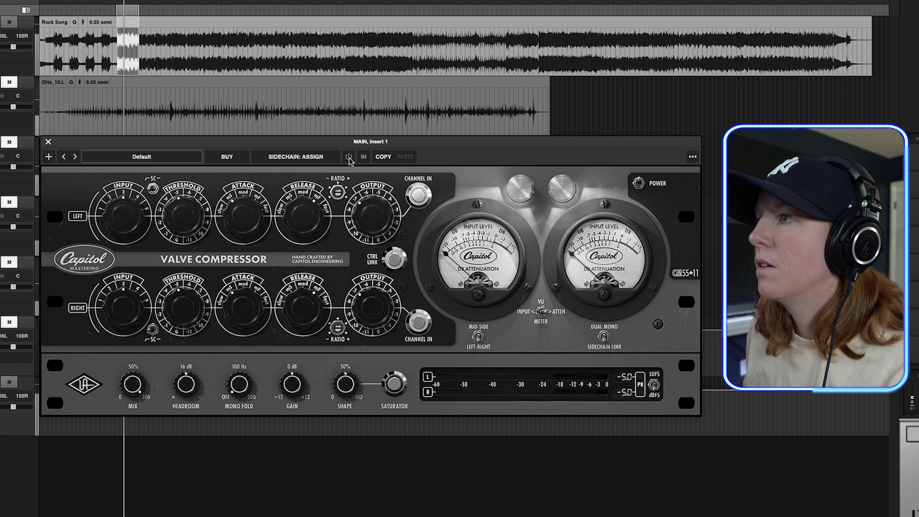
left_click(349, 158)
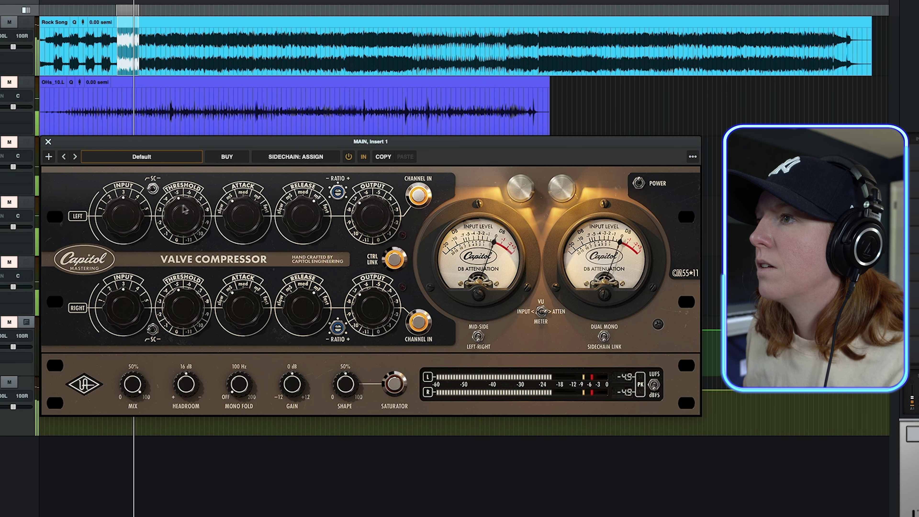
left_click_drag(185, 207, 187, 200)
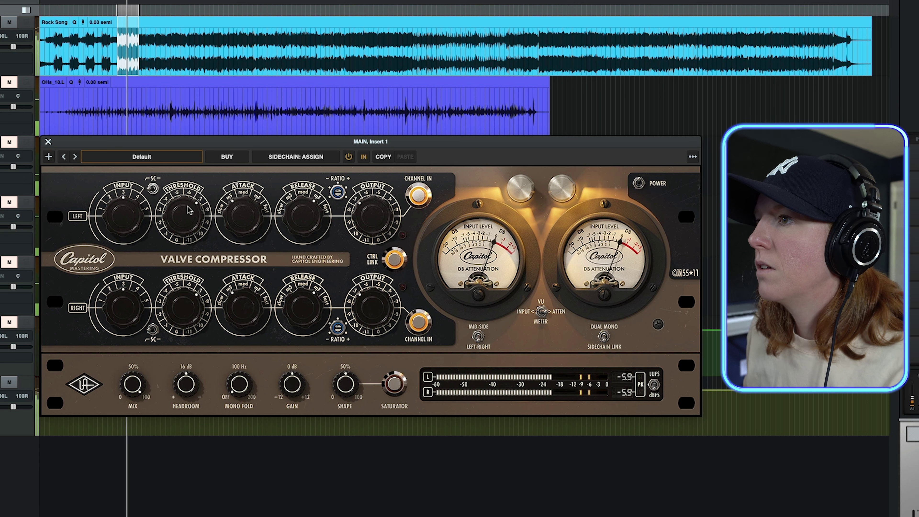
left_click_drag(188, 210, 187, 215)
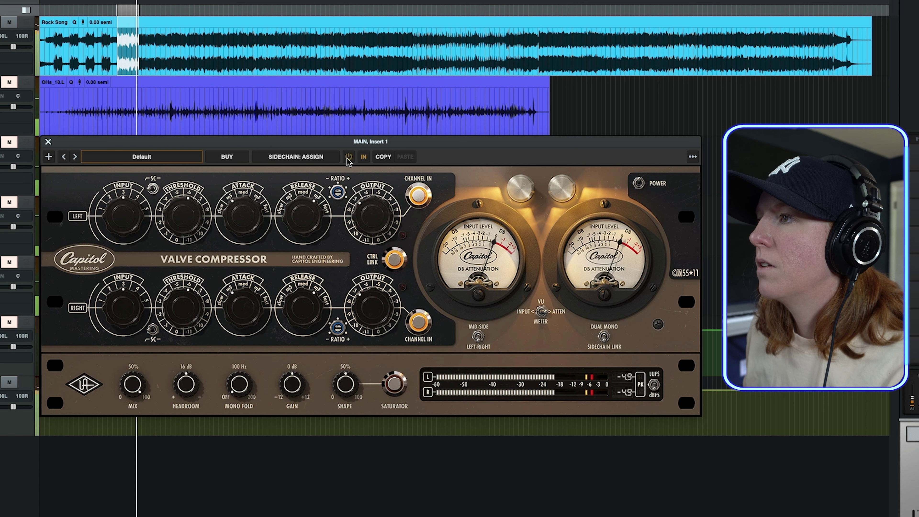
key("space")
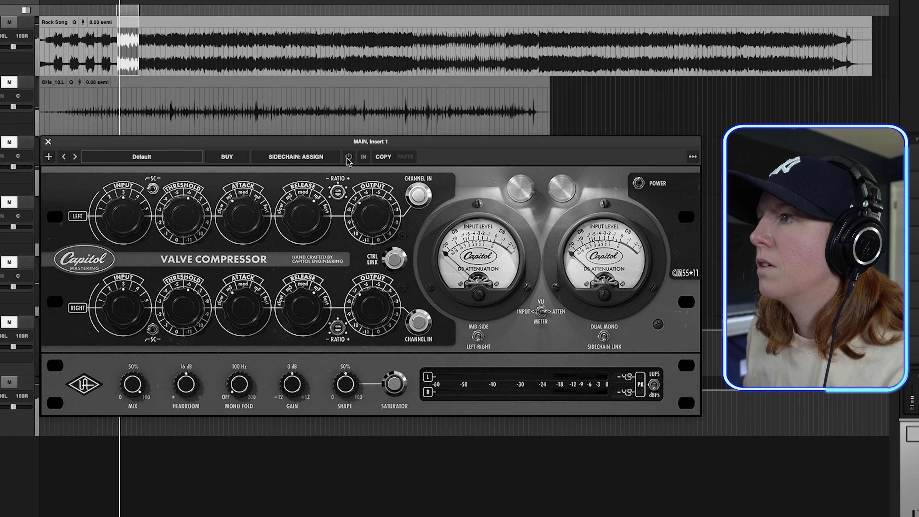
key("space")
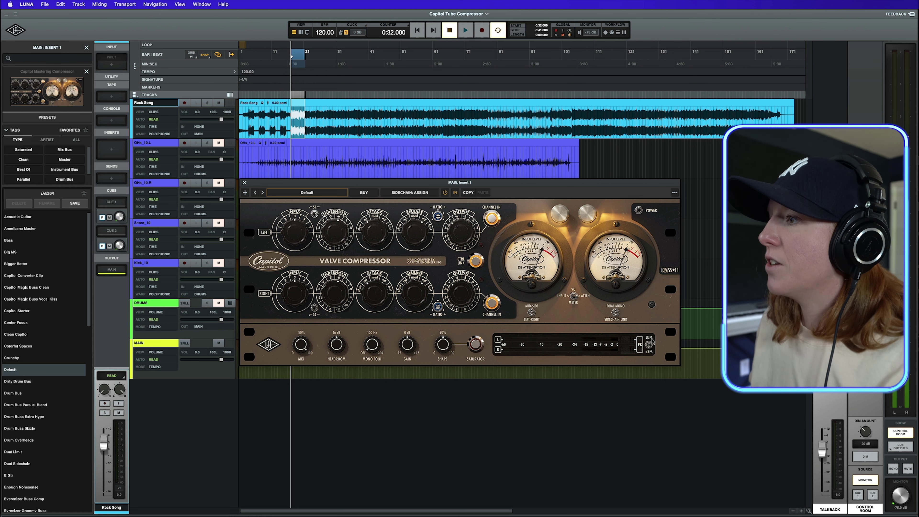
Place the playhead at 2:20 on the Rock Song clip
left_click(468, 116)
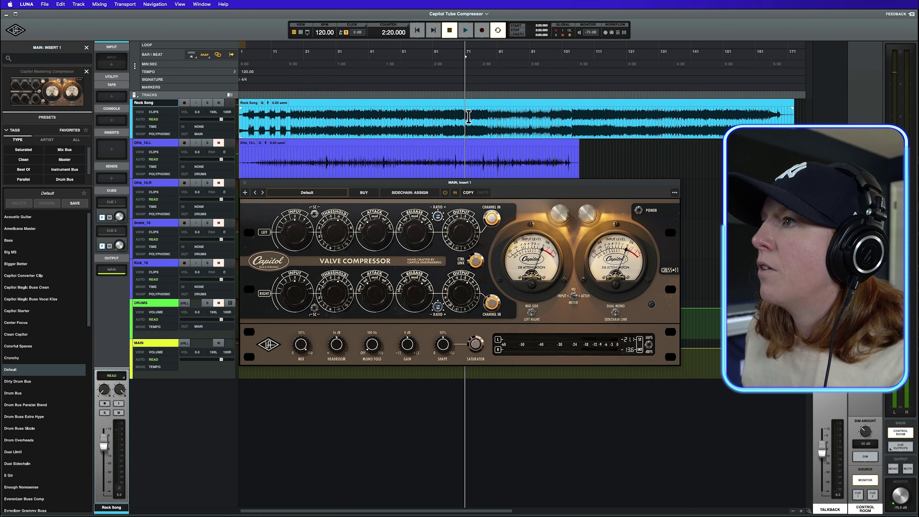
Select 2:20–2:24.5 on Rock Song and play it, comparing the compressor against bypass
left_click_drag(468, 116, 471, 118)
key("space")
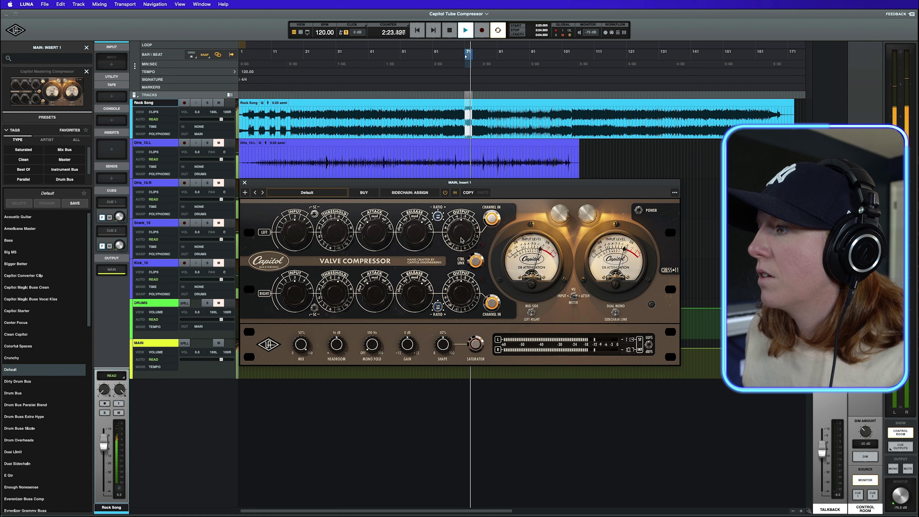
left_click(446, 193)
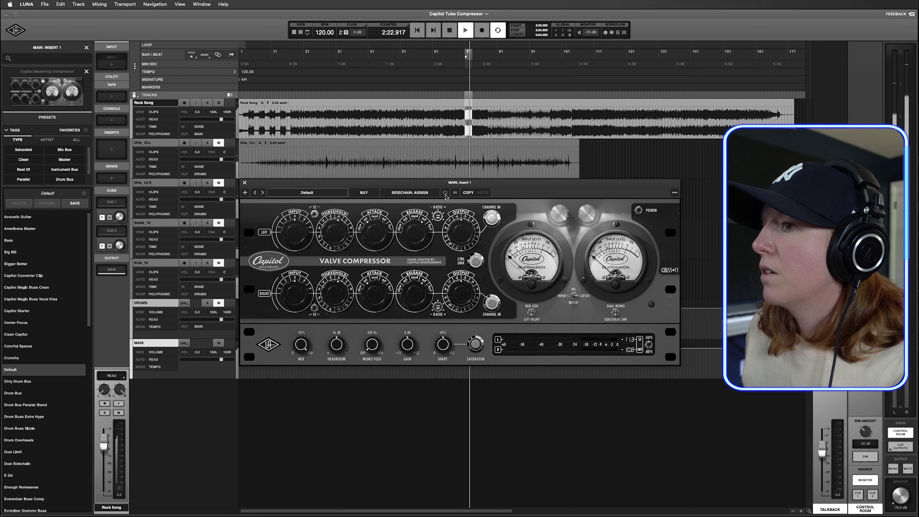
left_click(445, 193)
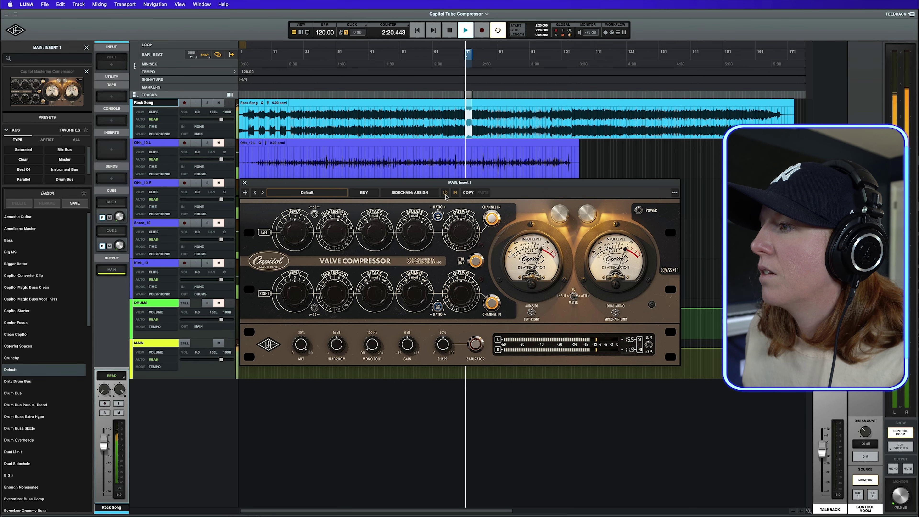
key("space")
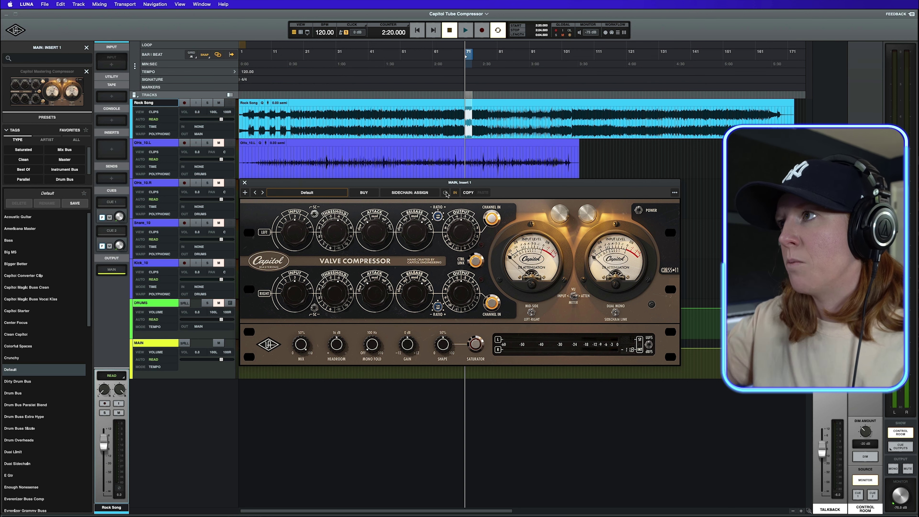
Replay the loop and A/B the compressor again, leaving it on and stopping playback
key("space")
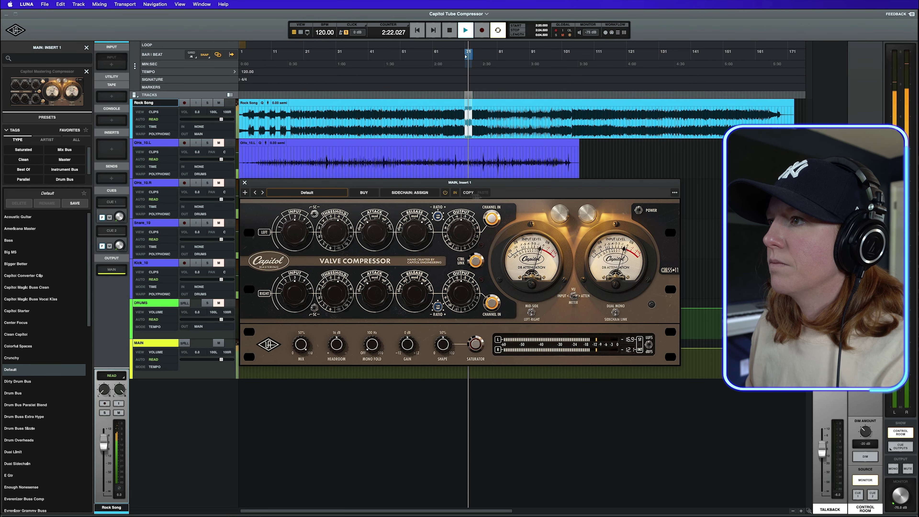
key("space")
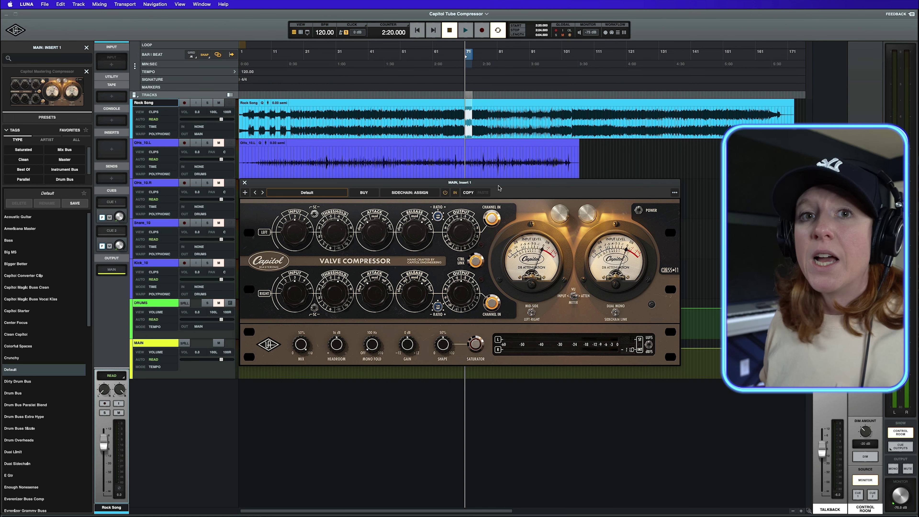
key("space")
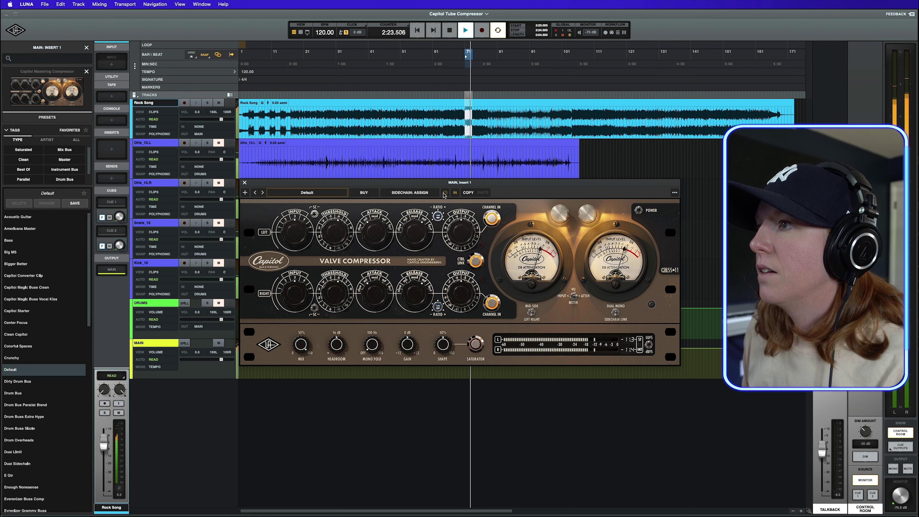
left_click(446, 193)
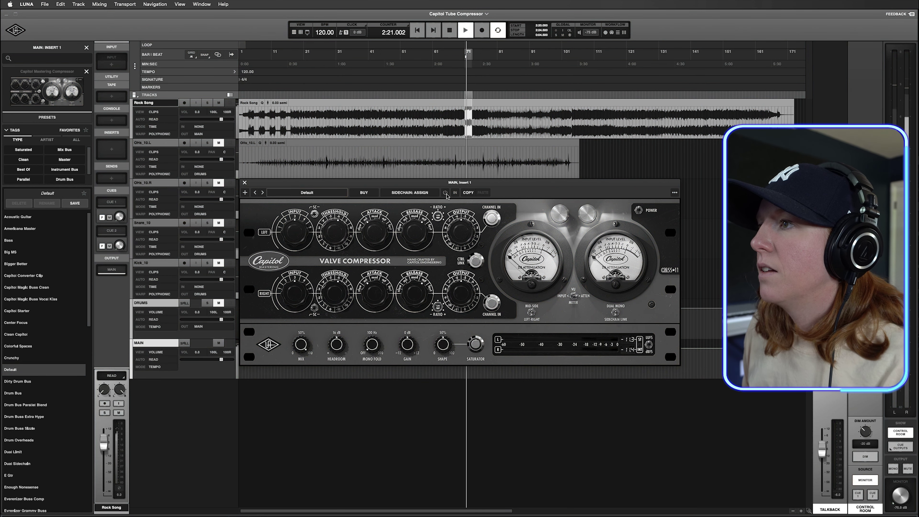
left_click(445, 193)
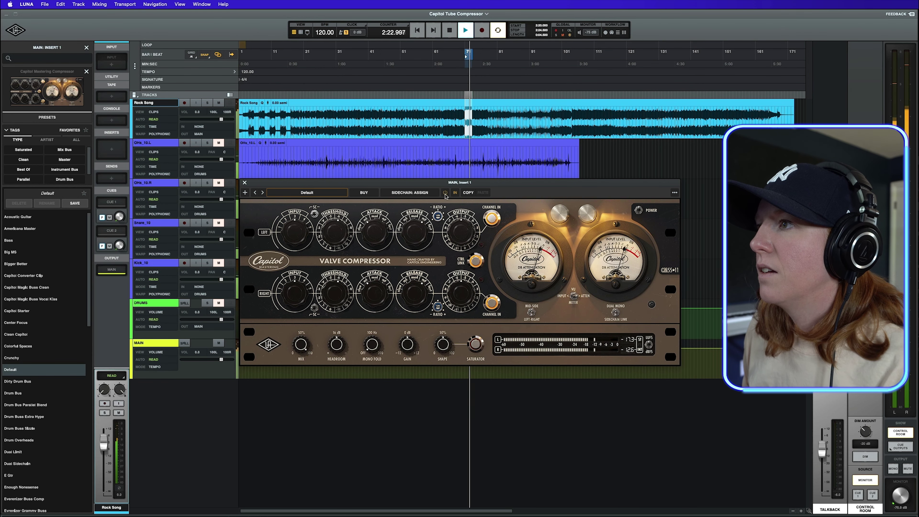
key("space")
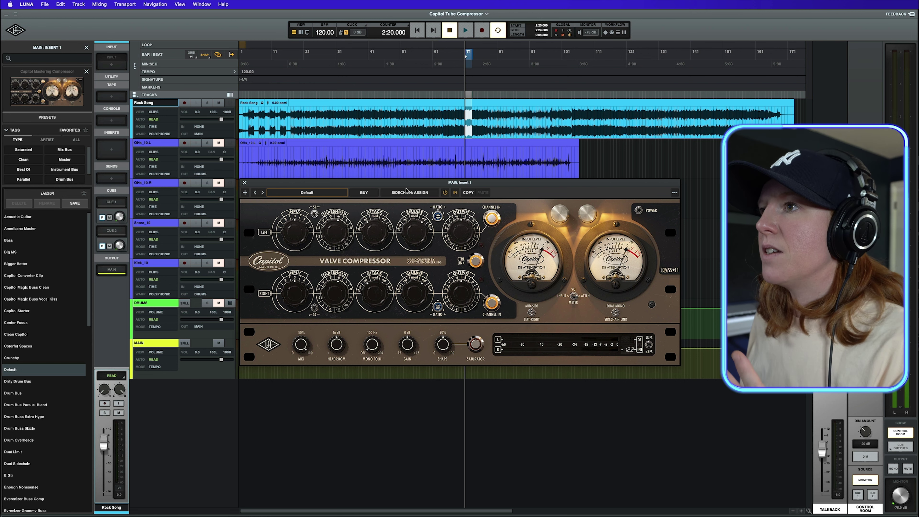
Drag the MAIN Insert 1 compressor window down and right to uncover the OHs_10.R lane
left_click_drag(413, 184, 425, 215)
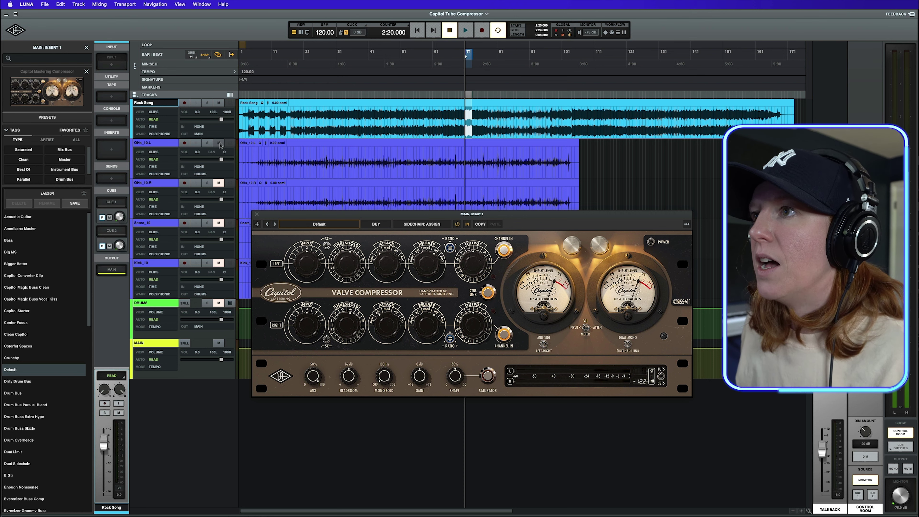
Unmute OHs_10.R, Snare_10, Kick_10 and DRUMS, mute Rock Song, select DRUMS, and close the MAIN compressor
left_click(219, 183)
left_click(218, 224)
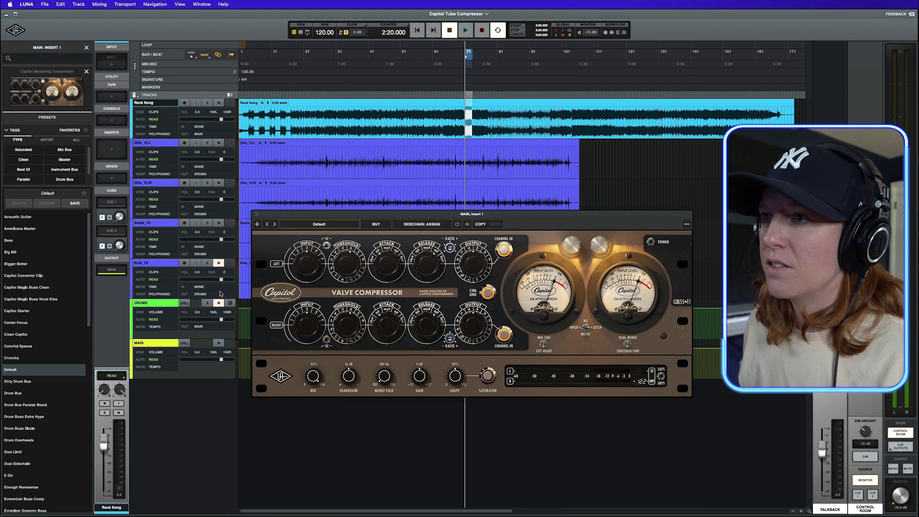
left_click(219, 263)
left_click(219, 305)
left_click(218, 102)
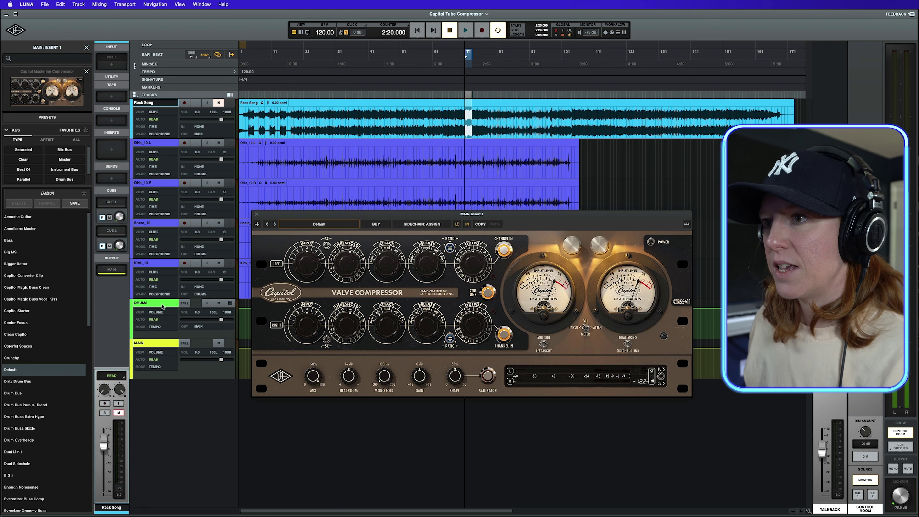
left_click(162, 307)
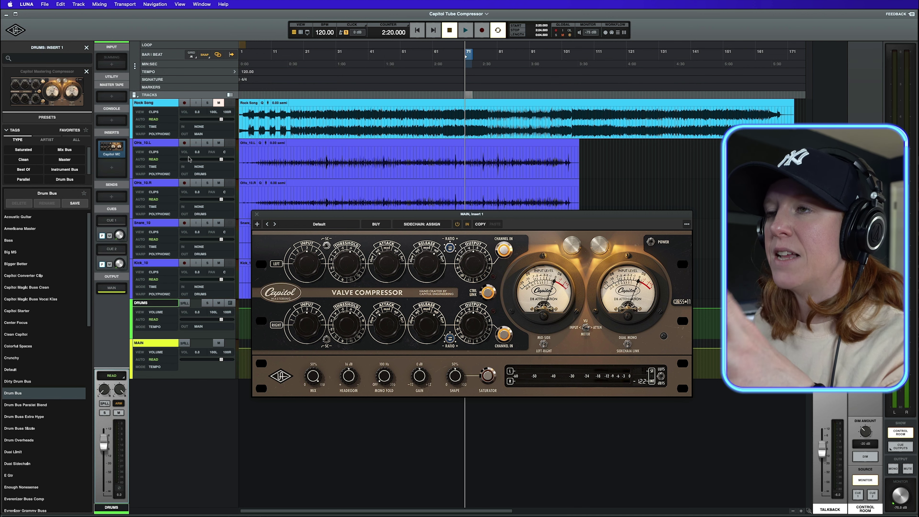
left_click(257, 214)
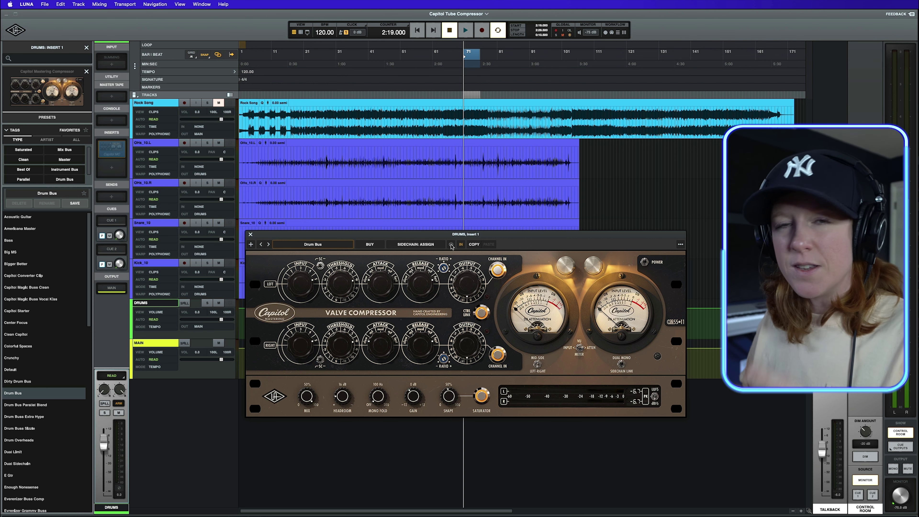
Play the drums through the Drum Bus preset, switching the output meter to LUFS then back to dBFS
key("space")
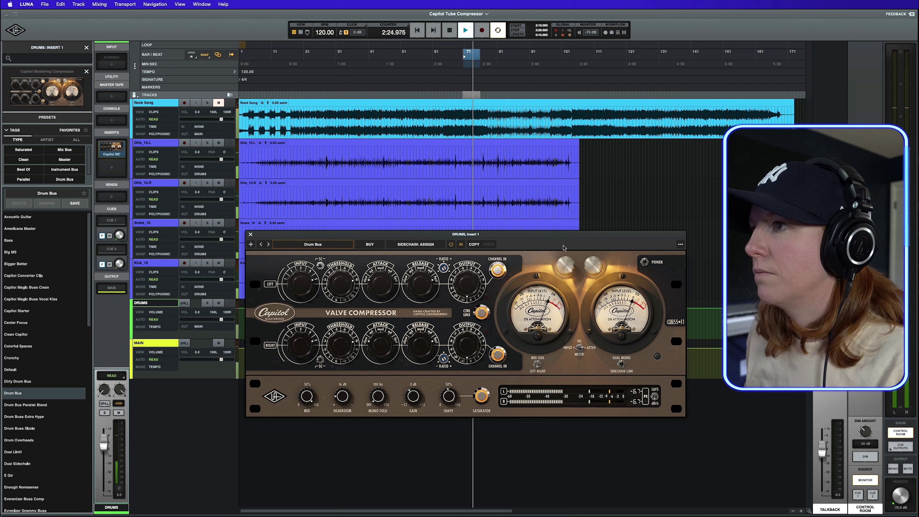
key("space")
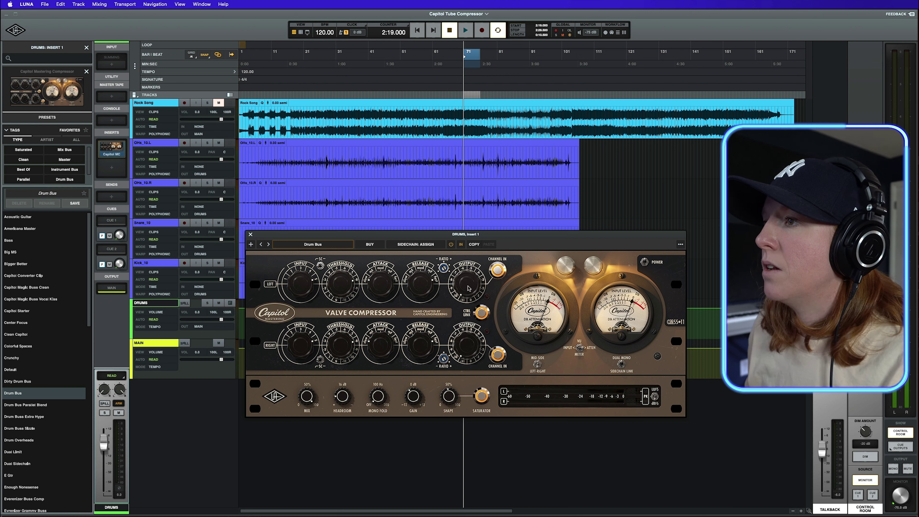
key("space")
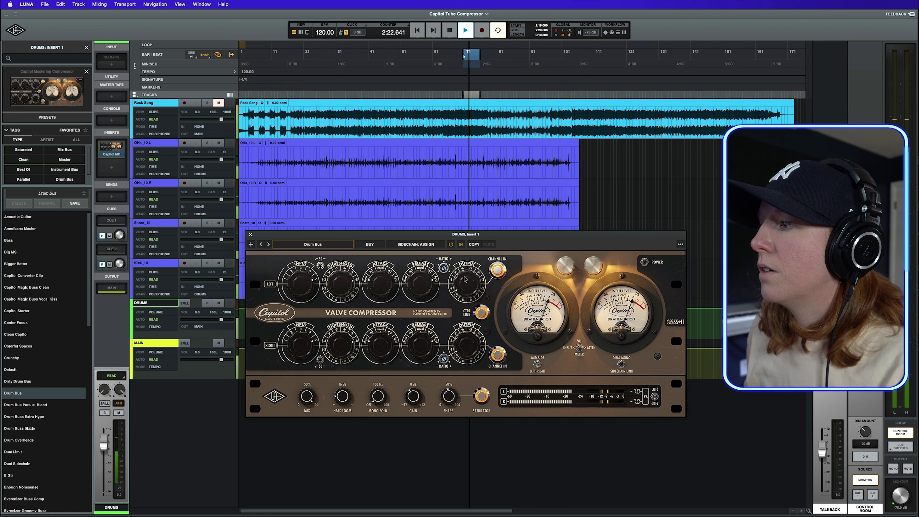
left_click(655, 391)
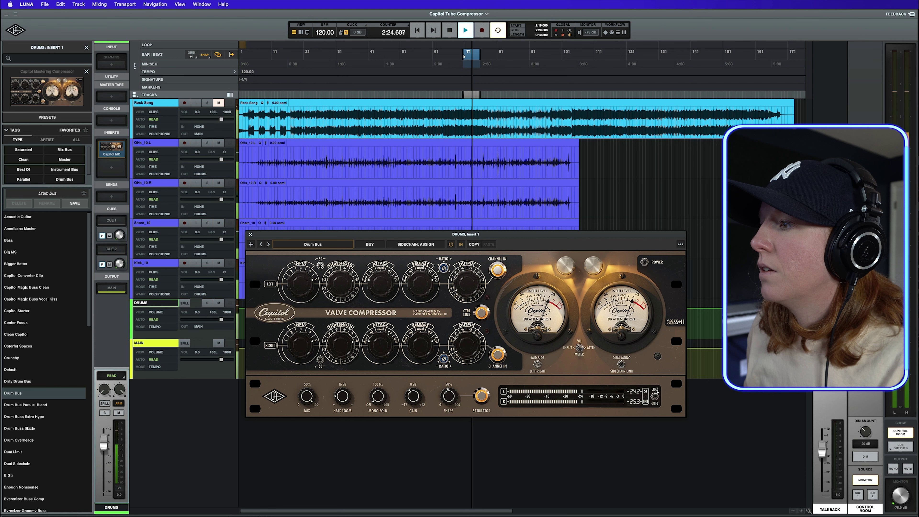
left_click(655, 403)
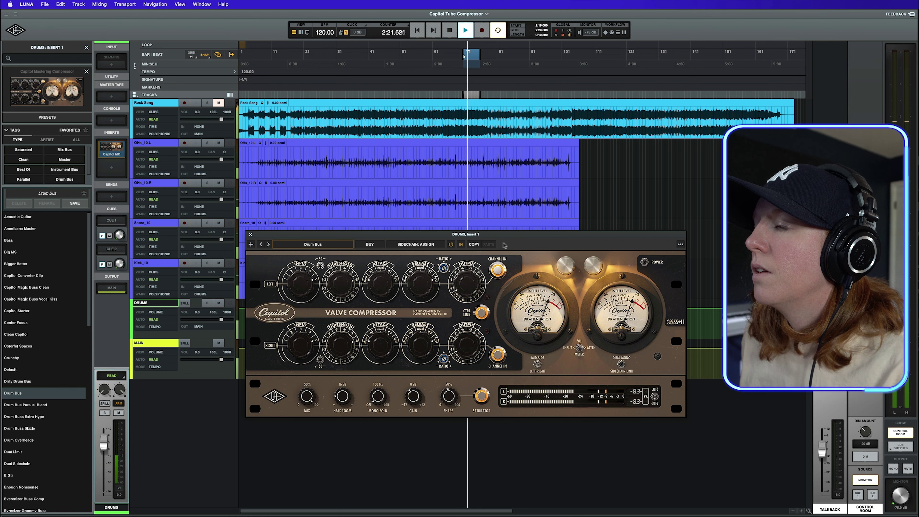
Replay the drums, bypassing and re-engaging the DRUMS bus compressor, then stop at the loop start
key("space")
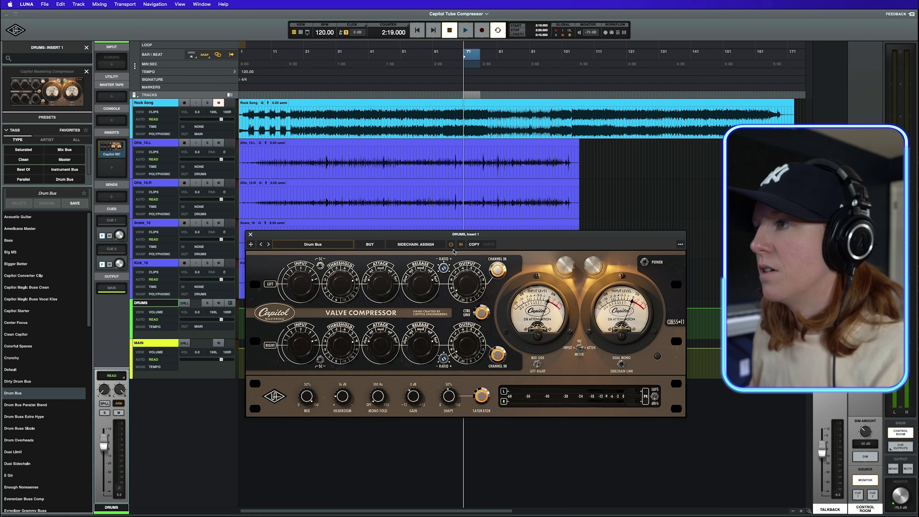
key("space")
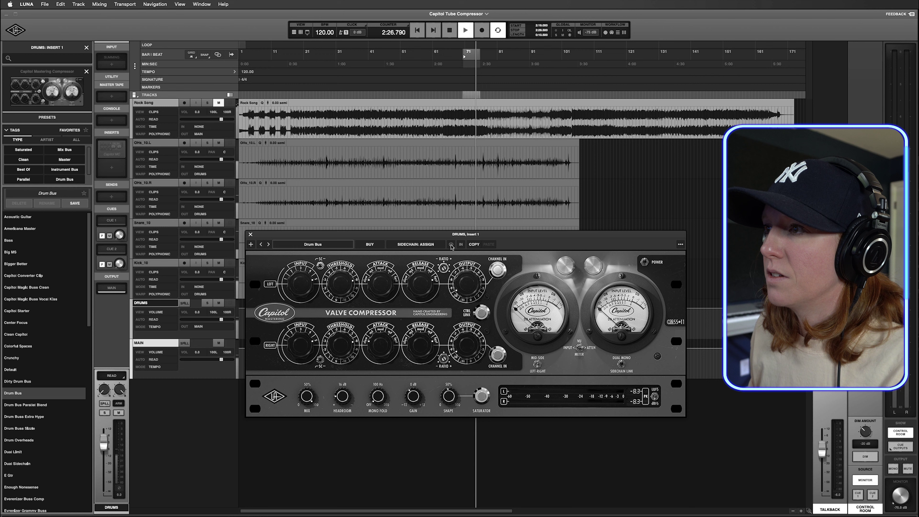
left_click(452, 246)
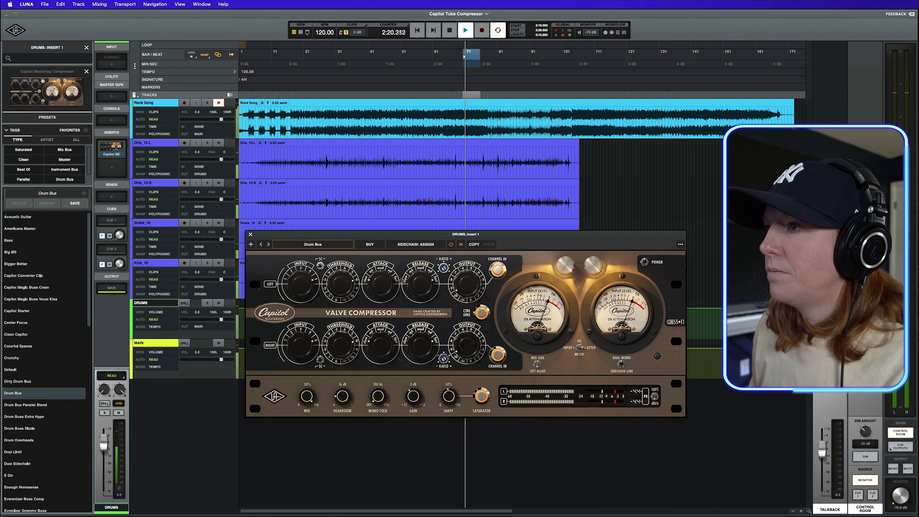
key("space")
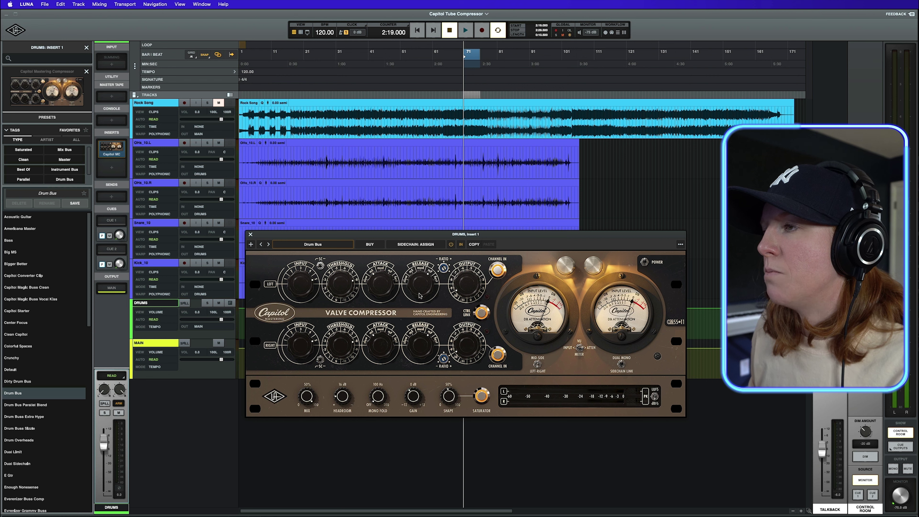
left_click(451, 244)
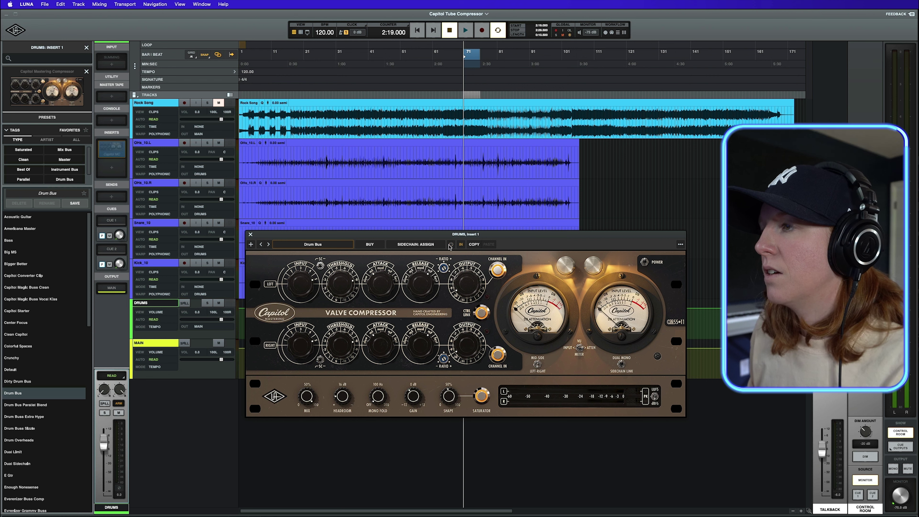
key("space")
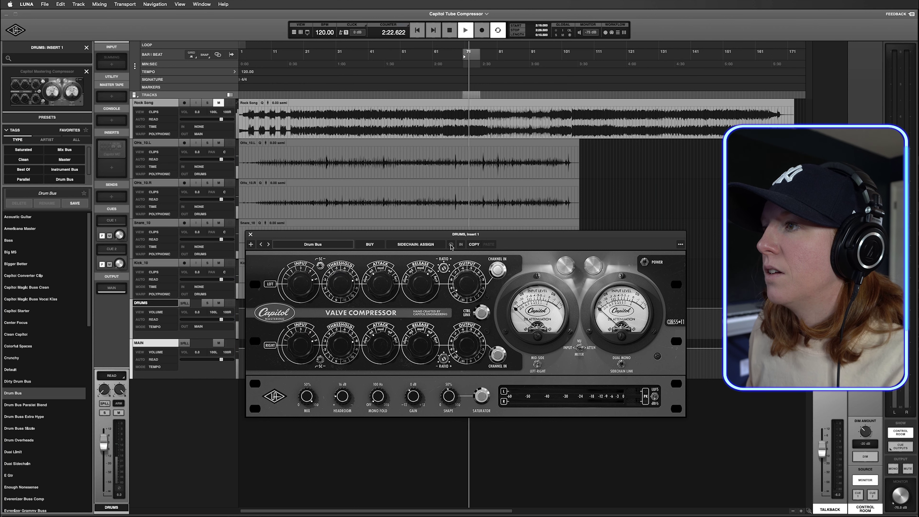
left_click(451, 245)
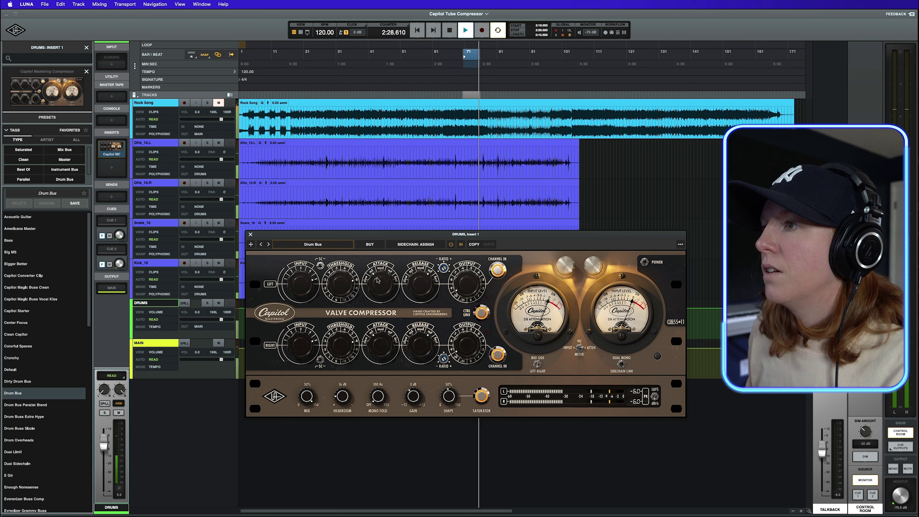
key("space")
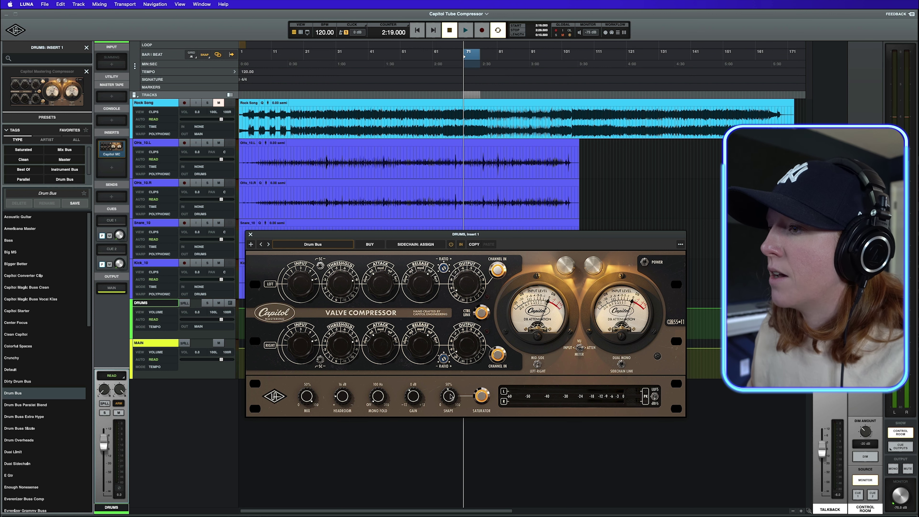
key("space")
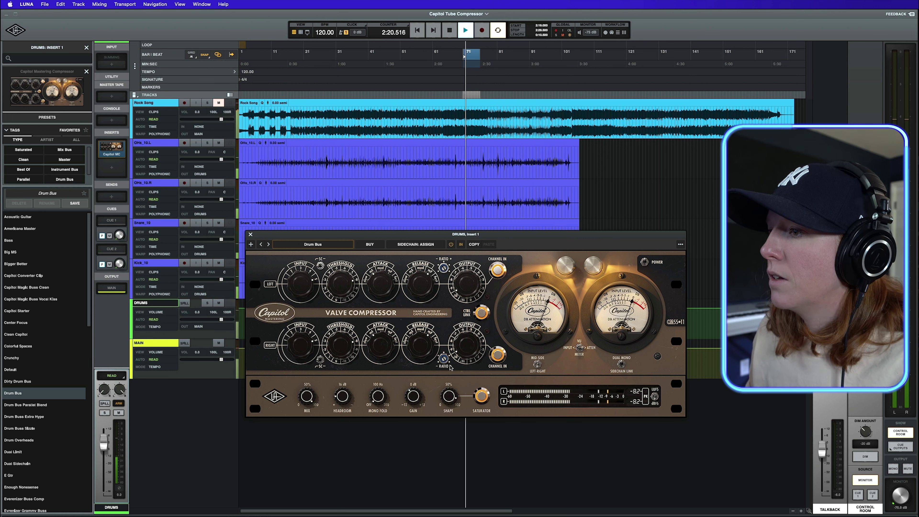
Toggle the DRUMS compressor's saturator off and on three times, leaving it on, then stop playback
left_click(482, 398)
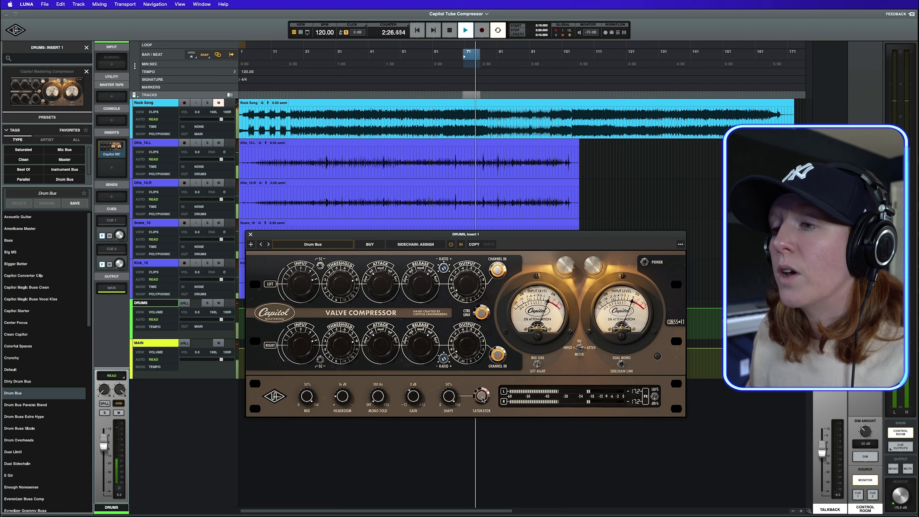
left_click(483, 397)
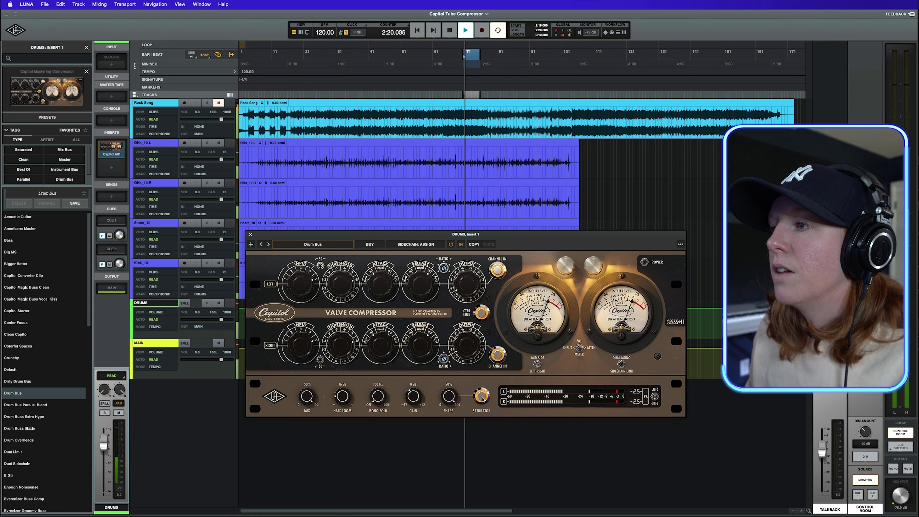
left_click(482, 397)
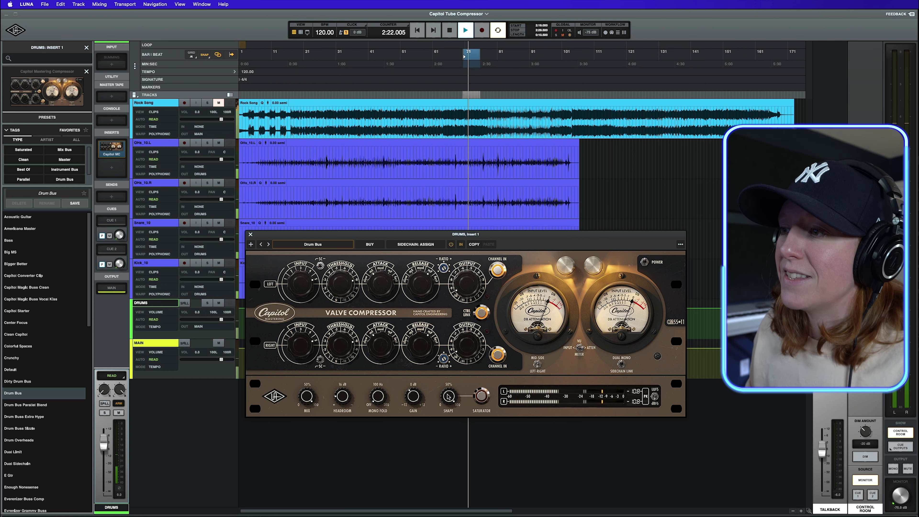
left_click(483, 397)
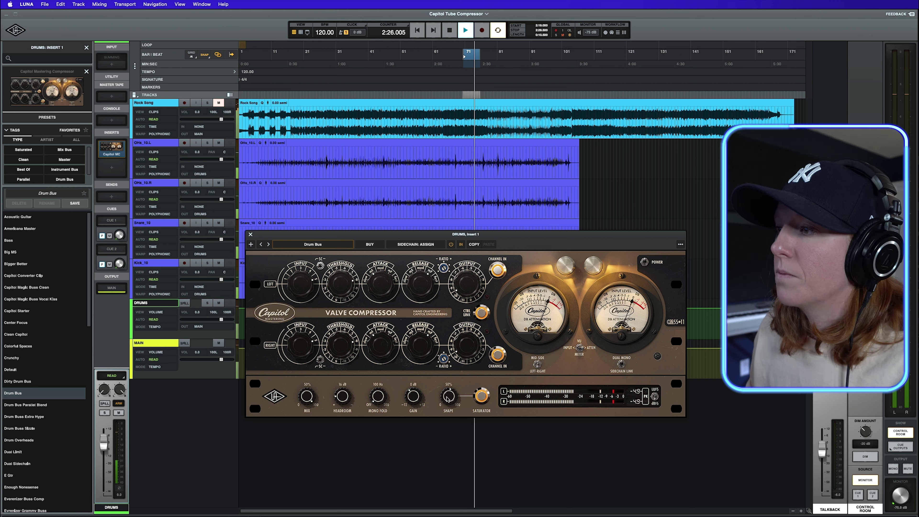
left_click(483, 397)
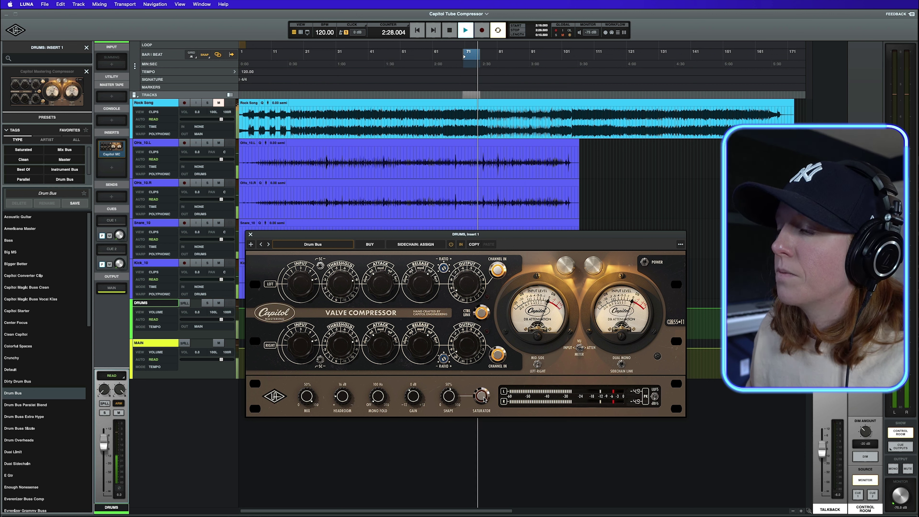
left_click(483, 397)
key("space")
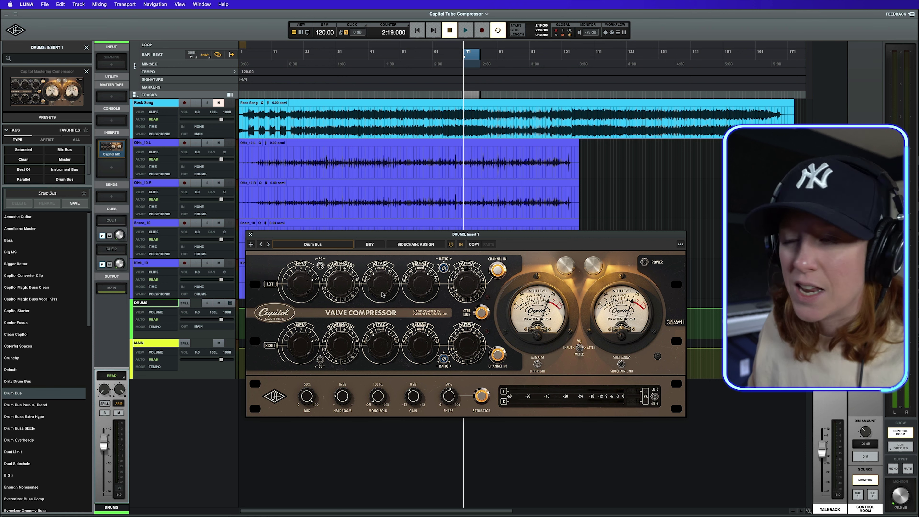
Switch the Valve Compressor's meter selector to ATTEN and move its window down and right
left_click(580, 348)
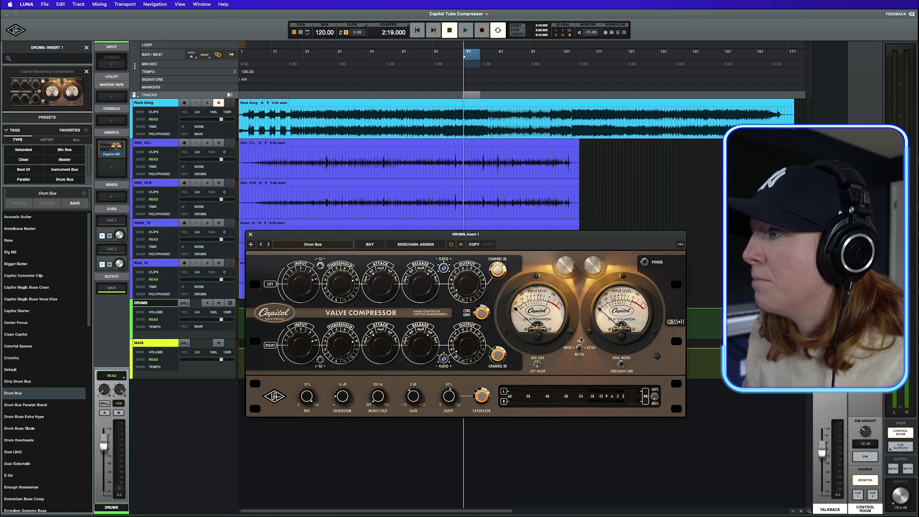
left_click(588, 349)
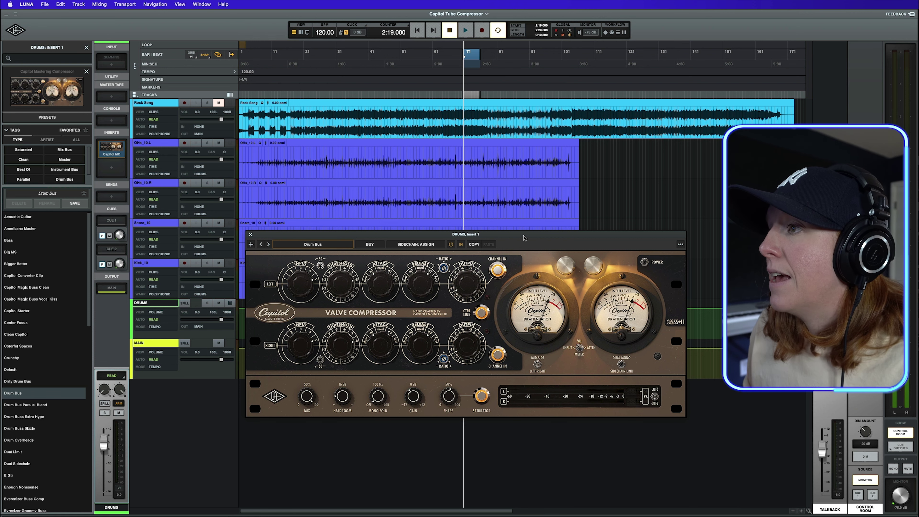
left_click_drag(525, 238, 546, 250)
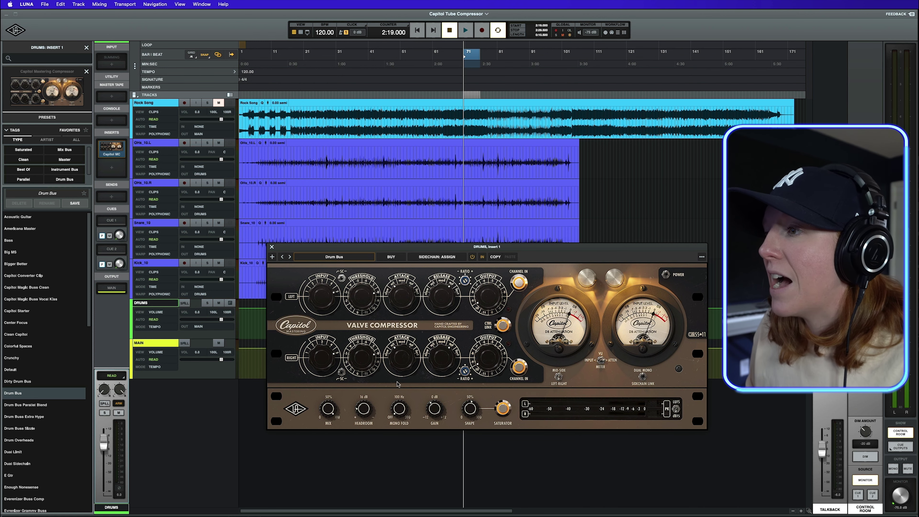